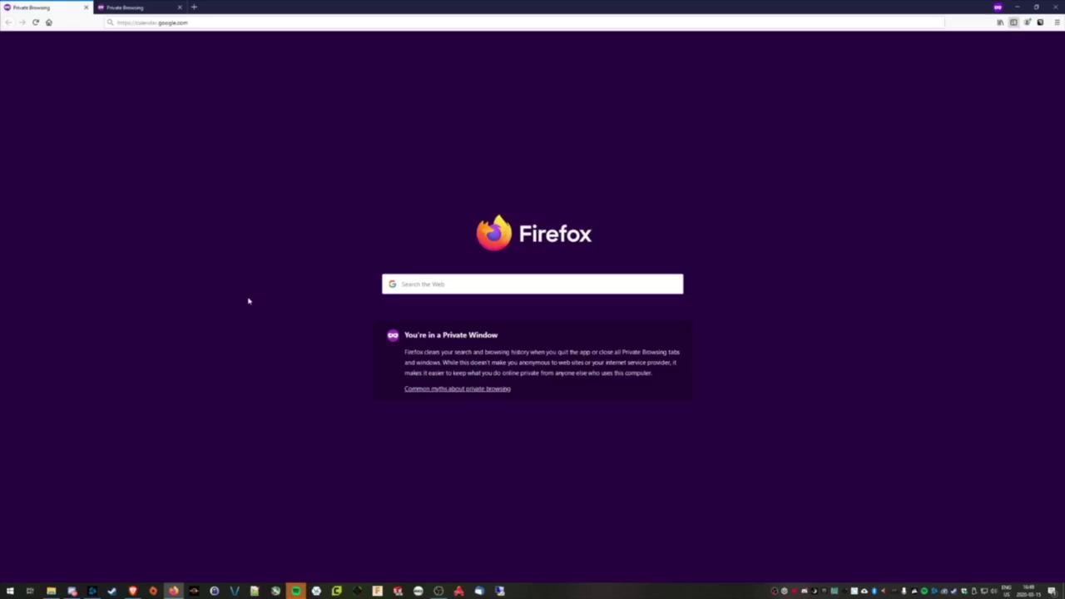
{"action": "left_click", "coordinate": [197, 23]}
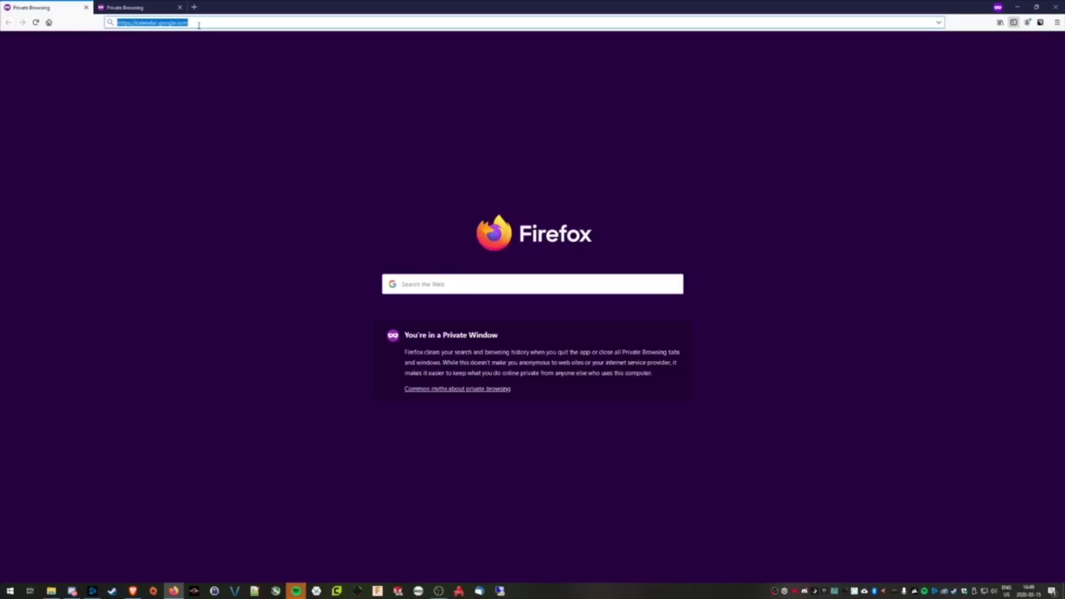
Load Google Calendar and sign in with the account e-mail, username, password and a Duo push
{"action": "key", "text": "Return"}
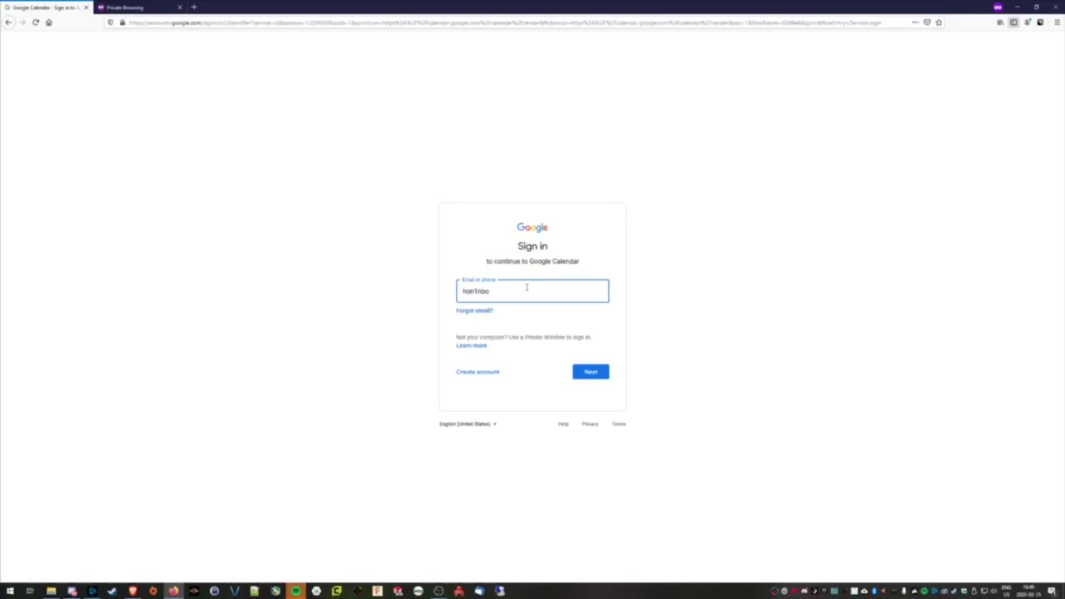
{"action": "key", "text": "Return"}
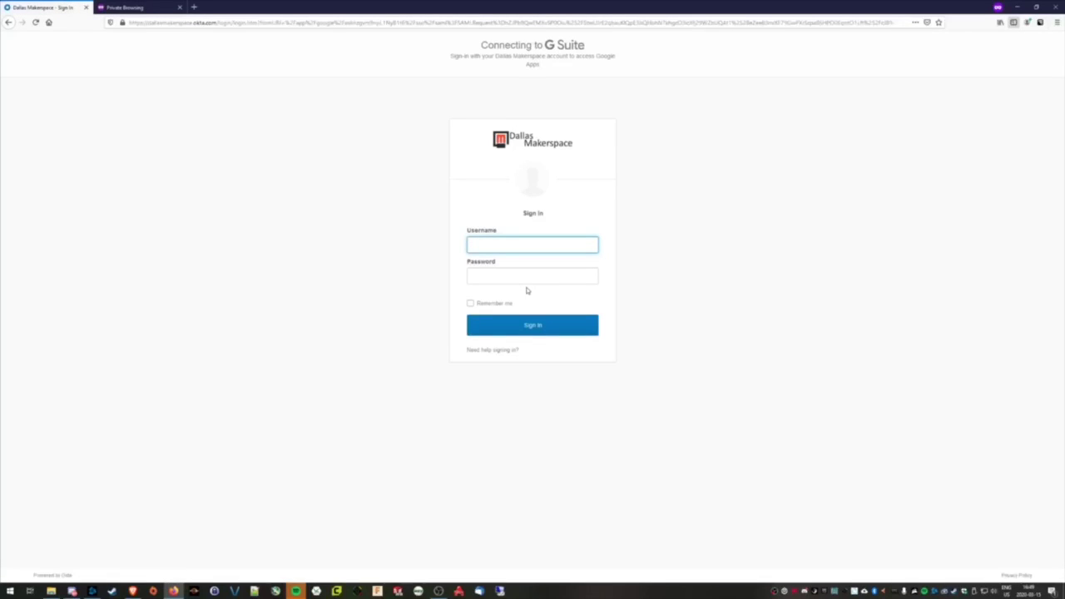
{"action": "type", "text": "hon1nbo"}
{"action": "key", "text": "Tab"}
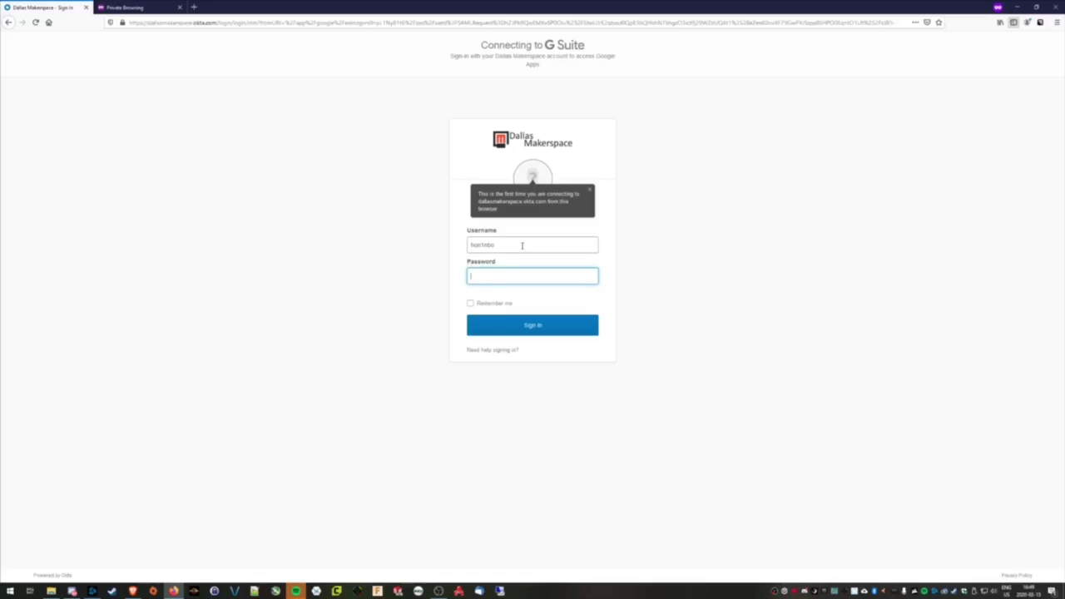
{"action": "type", "text": "••••"}
{"action": "key", "text": "Return"}
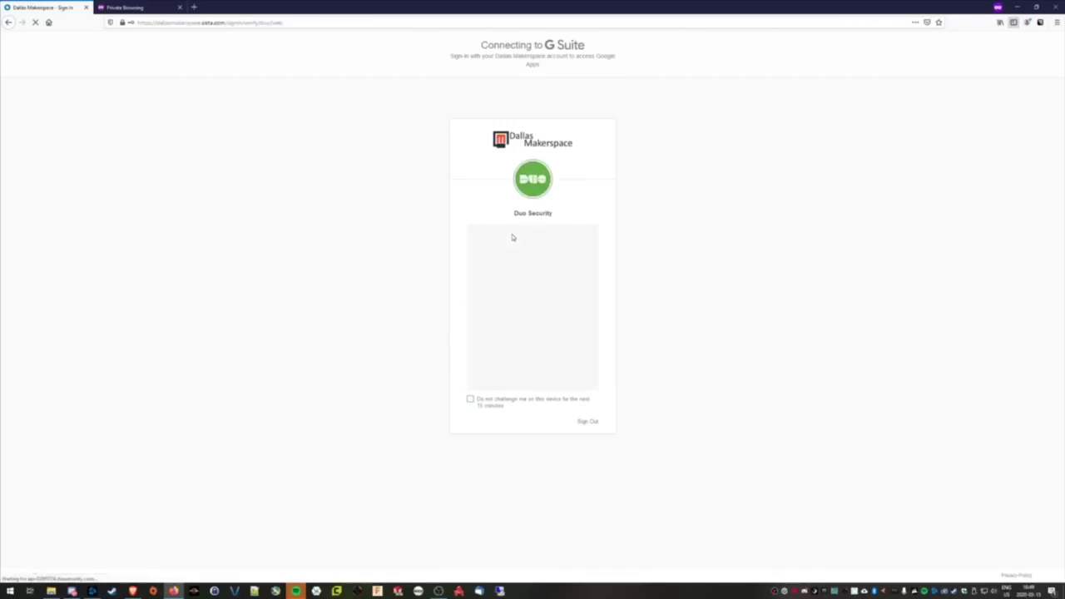
{"action": "left_click", "coordinate": [538, 268]}
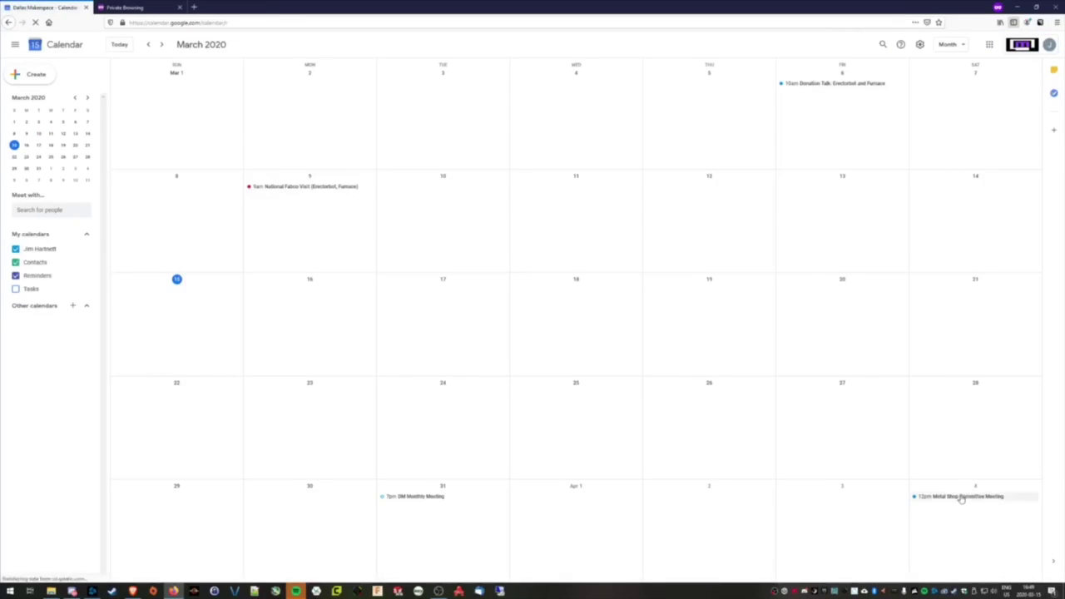
Delete the Apr 4 Metal Shop Committee Meeting event without sending cancellation emails
{"action": "right_click", "coordinate": [957, 504]}
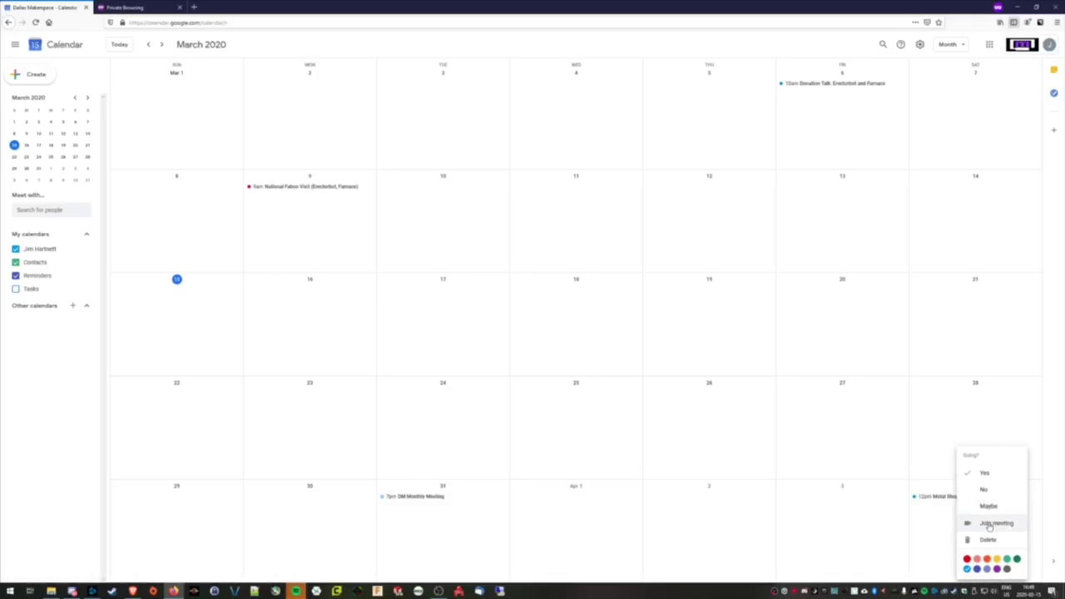
{"action": "left_click", "coordinate": [990, 540]}
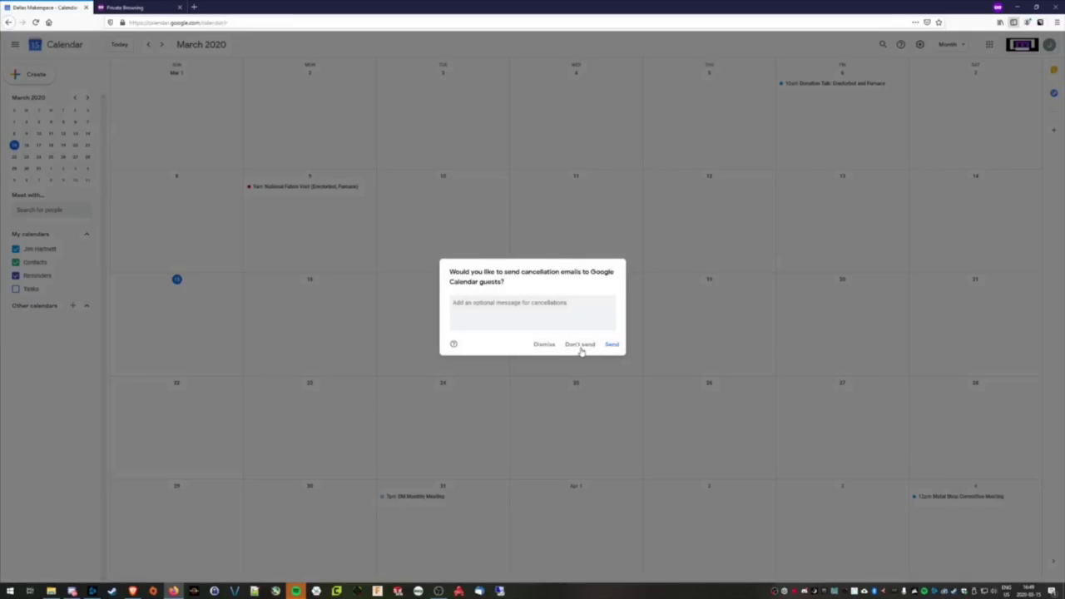
{"action": "left_click", "coordinate": [580, 345]}
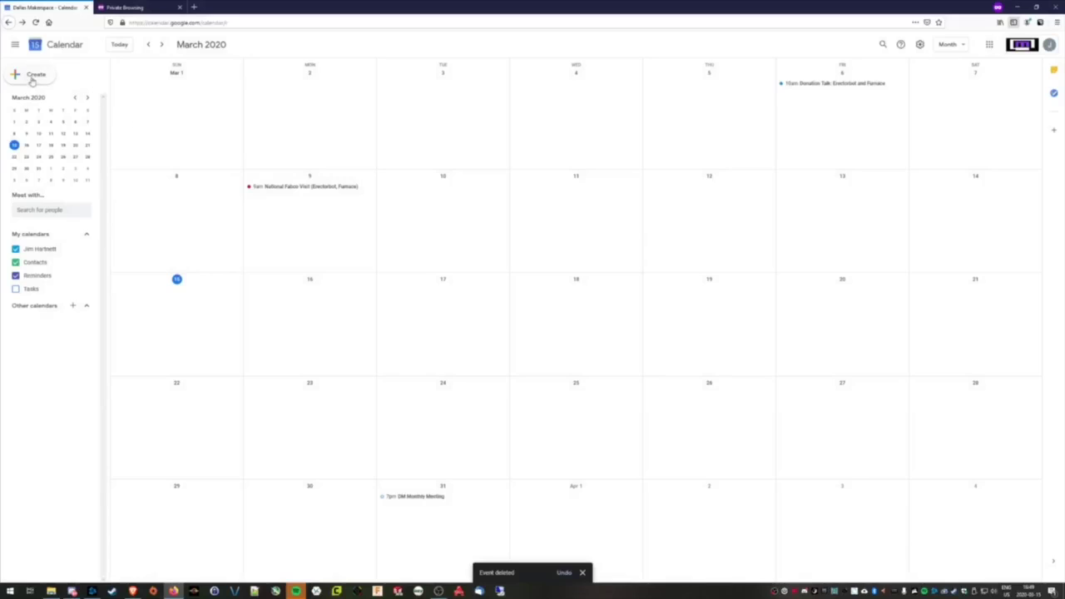
Create a new event in the full editor titled 'Metal Shop Commiittee Meeting'
{"action": "left_click", "coordinate": [39, 80]}
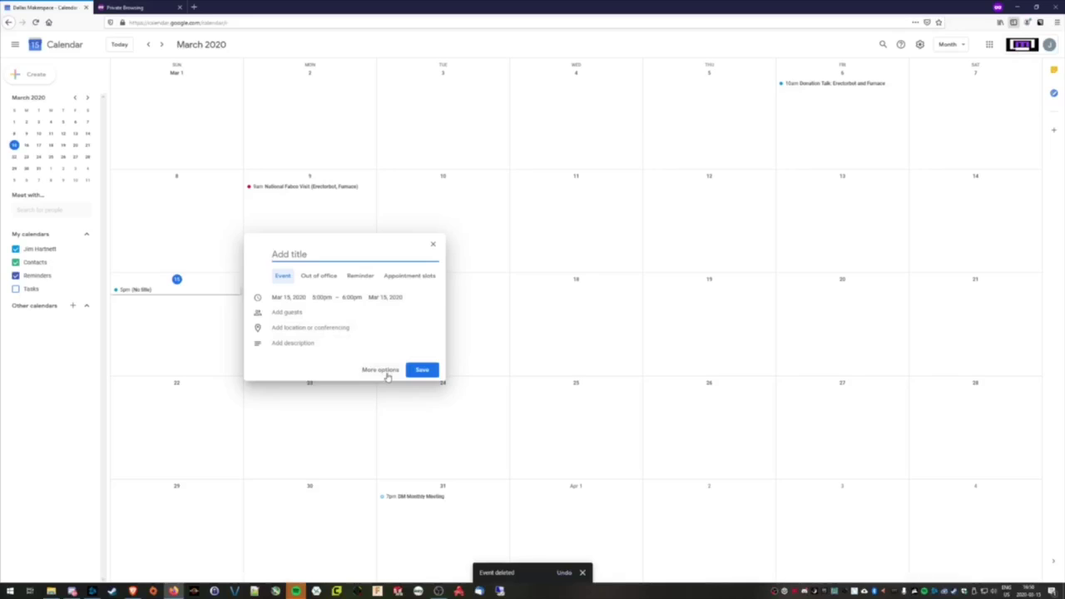
{"action": "left_click", "coordinate": [381, 370]}
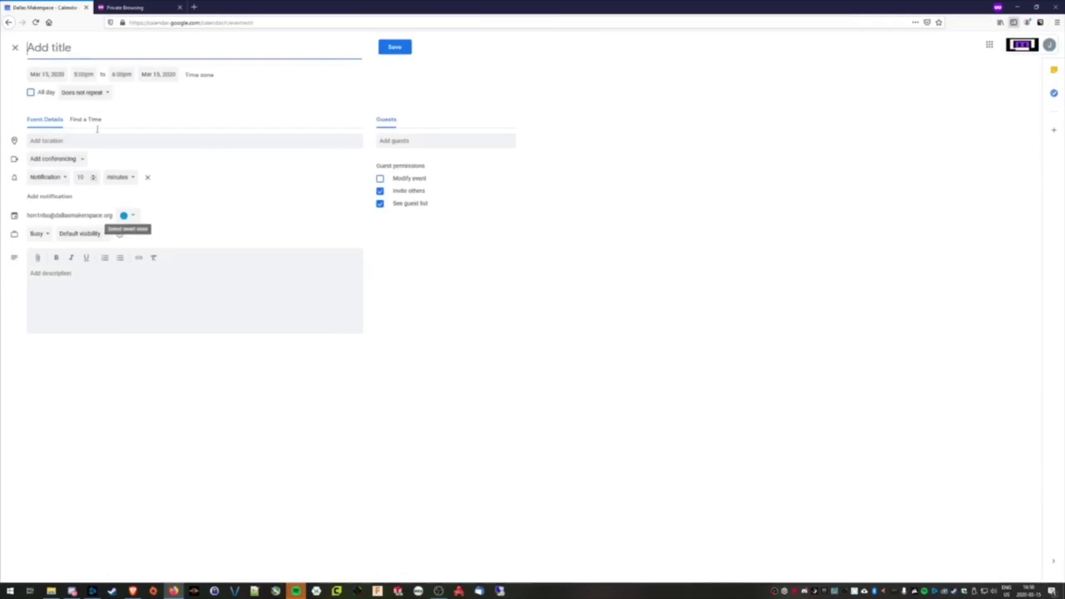
{"action": "type", "text": "M"}
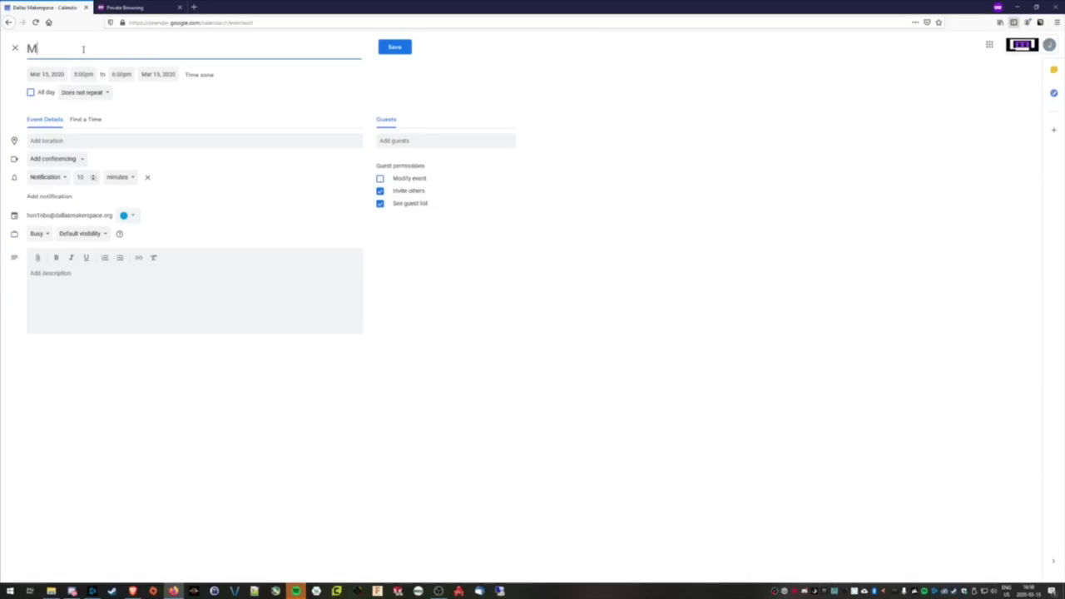
{"action": "type", "text": "etal Shop COmmiittee Meeting"}
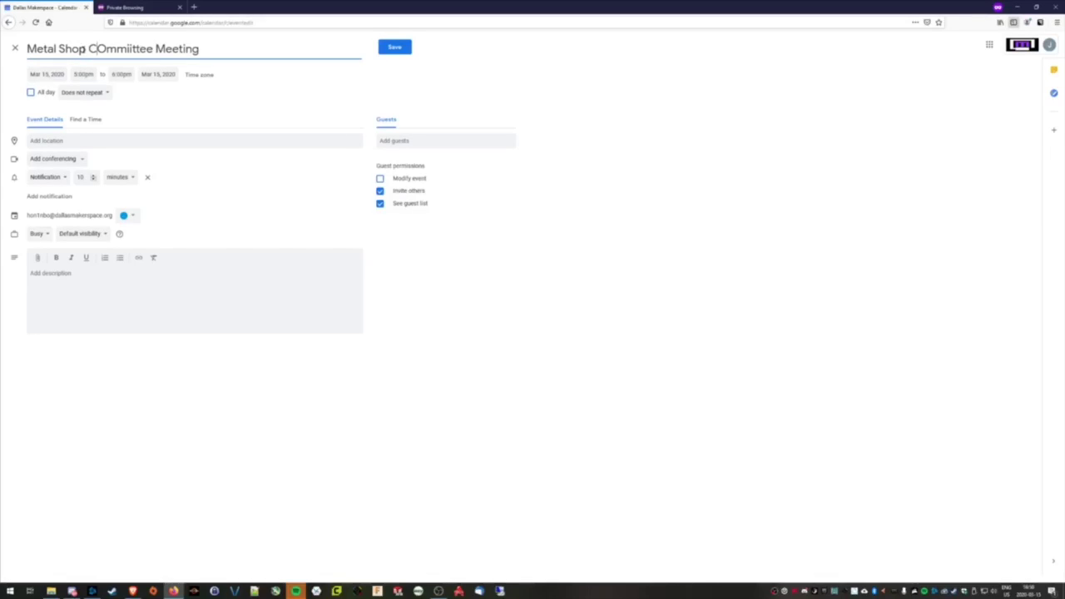
{"action": "key", "text": "Delete"}
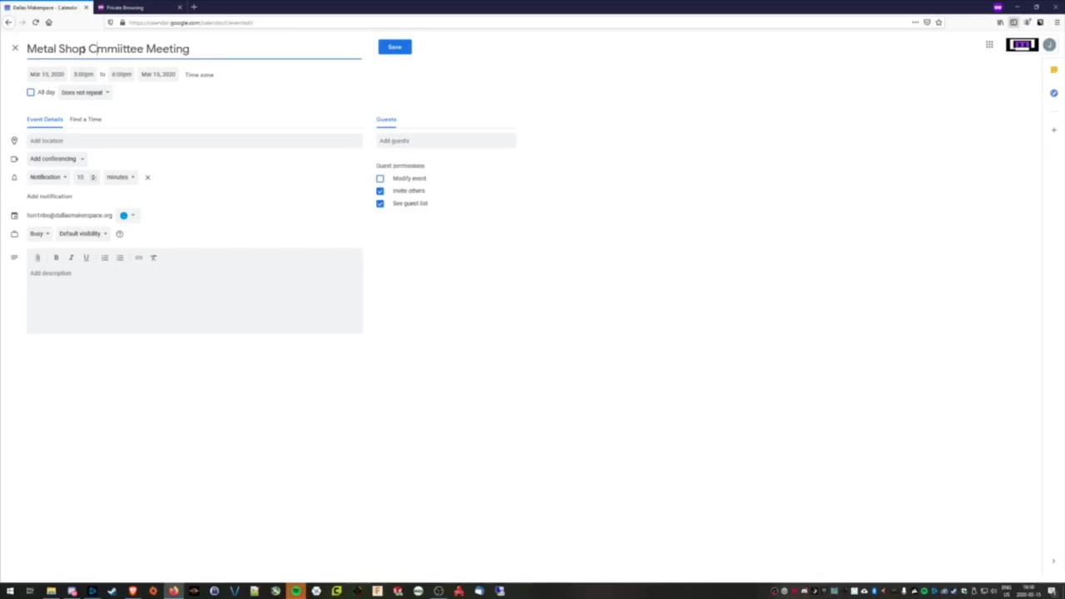
{"action": "type", "text": "oo"}
{"action": "key", "text": "BackSpace"}
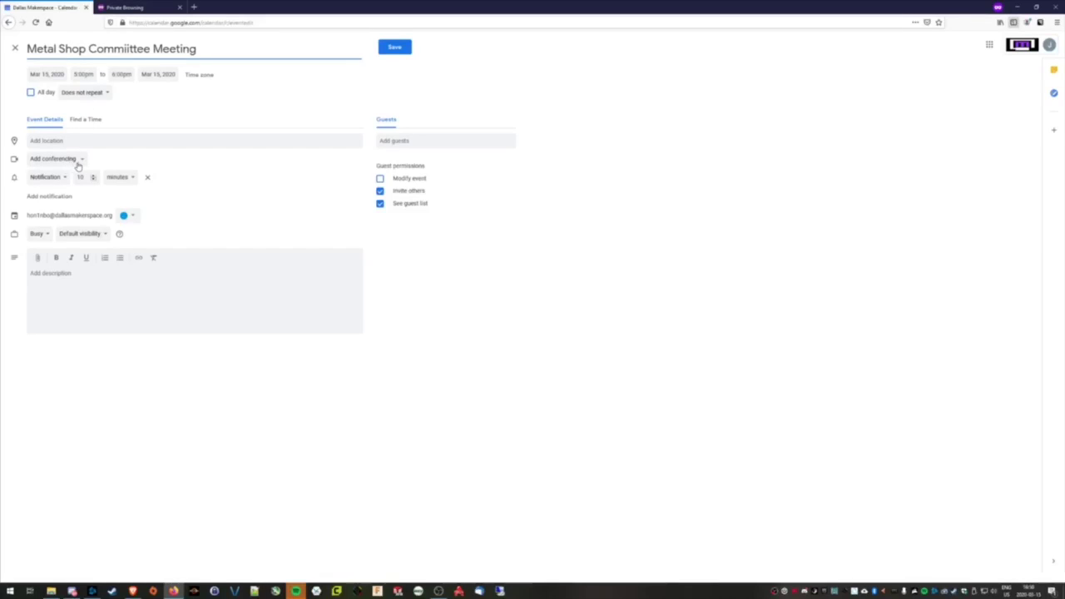
Attach Hangouts Meet conferencing, expand its dial-in details, and add a live stream
{"action": "left_click", "coordinate": [76, 160]}
{"action": "left_click", "coordinate": [78, 183]}
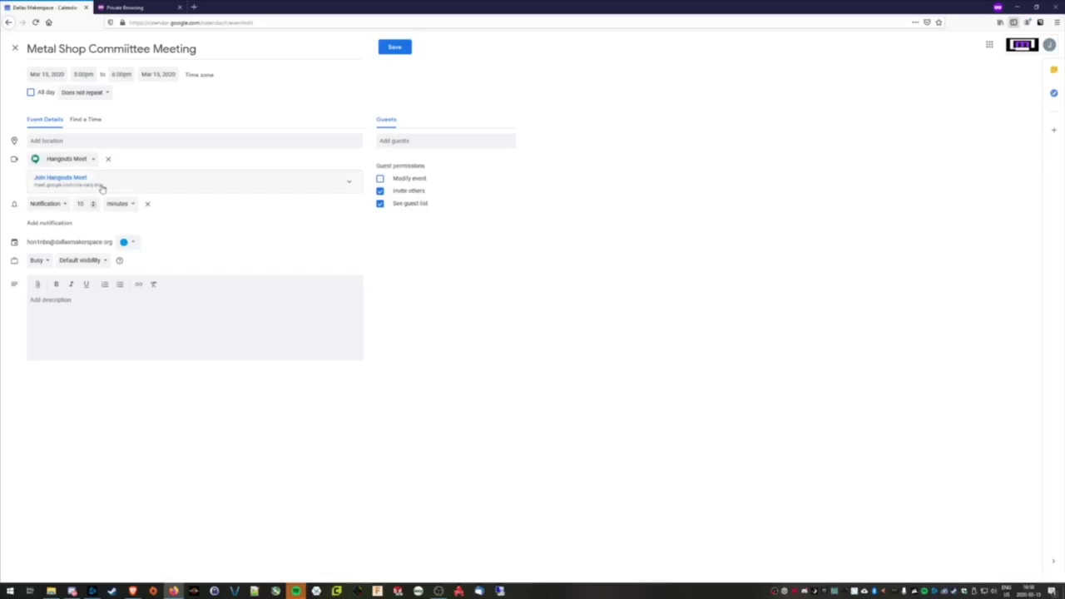
{"action": "left_click", "coordinate": [343, 182]}
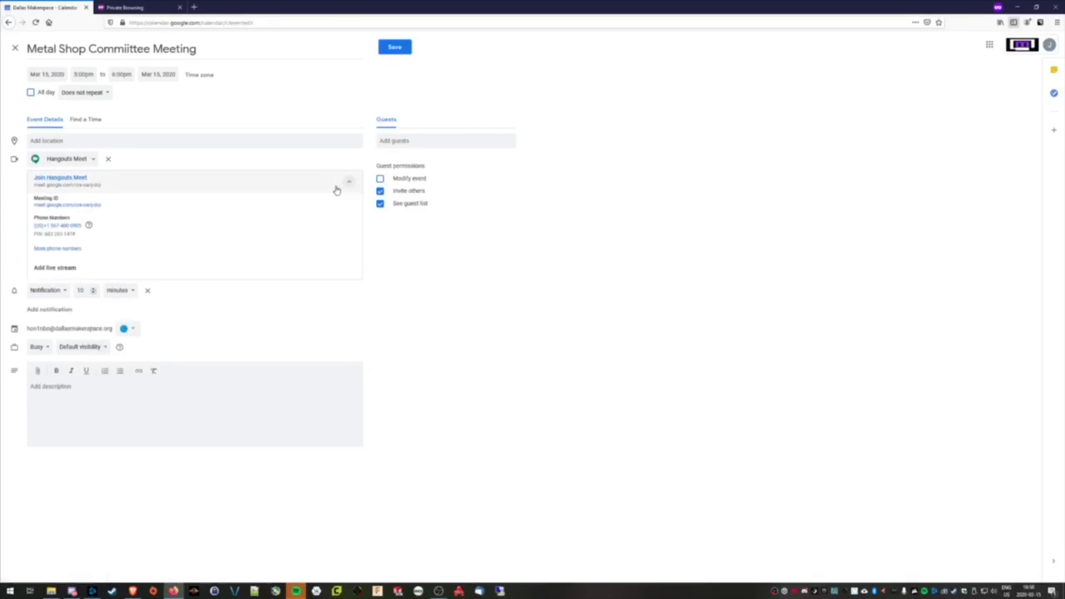
{"action": "left_click_drag", "start_coordinate": [76, 235], "coordinate": [43, 235]}
{"action": "left_click", "coordinate": [87, 240]}
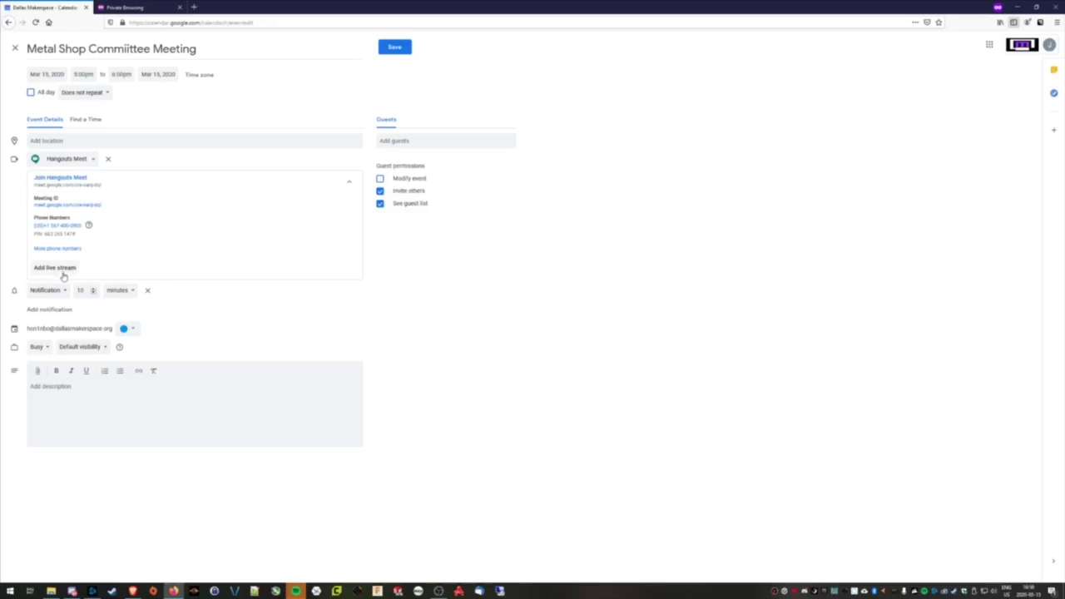
{"action": "left_click", "coordinate": [53, 271]}
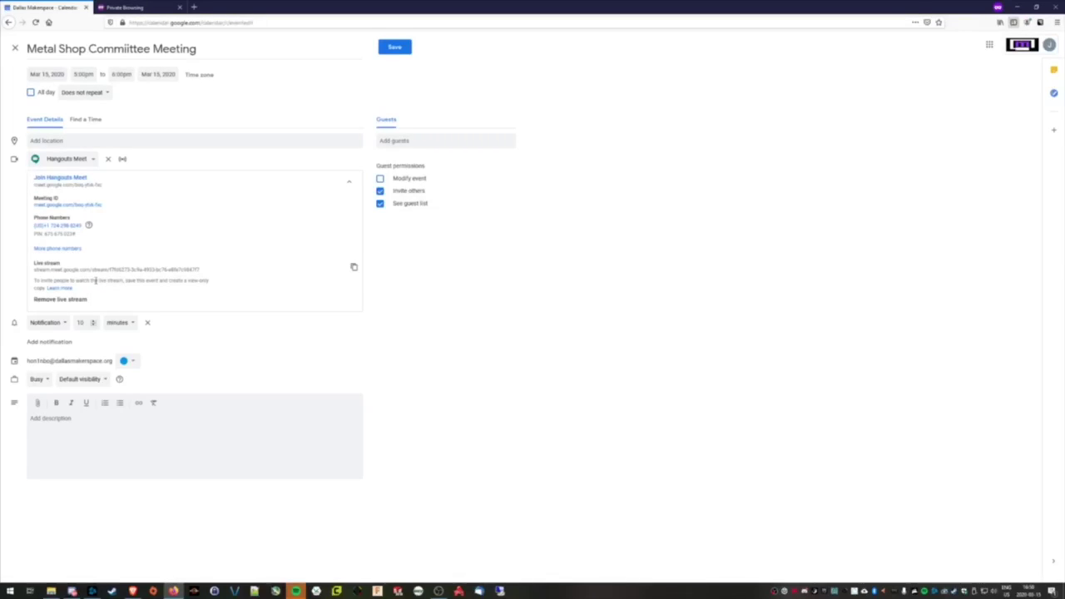
Set the event location to the suggested 'dallas makerspace' address
{"action": "left_click", "coordinate": [64, 140]}
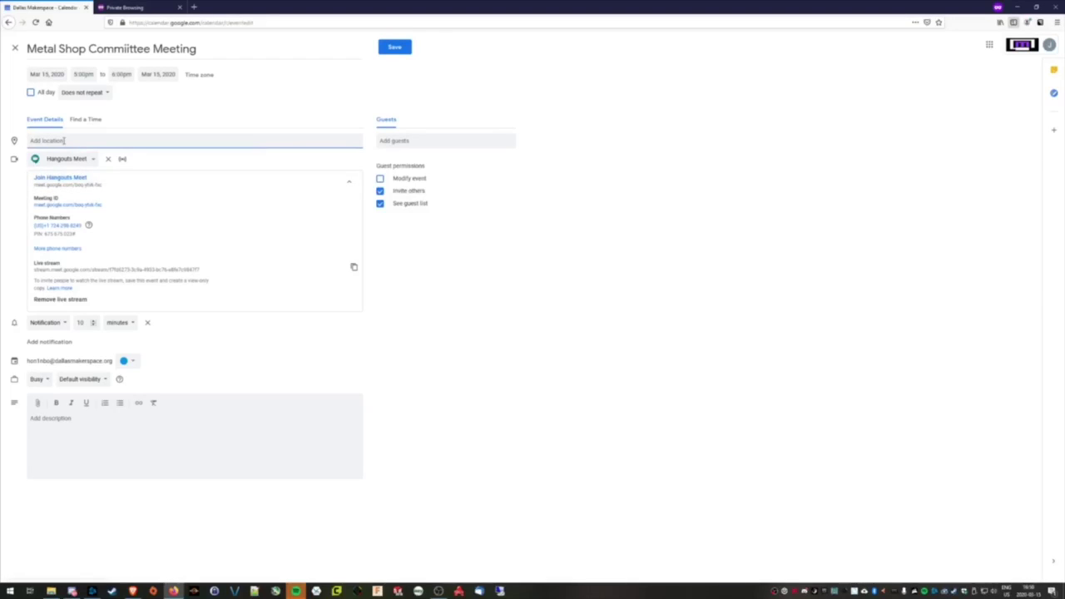
{"action": "type", "text": "dalla"}
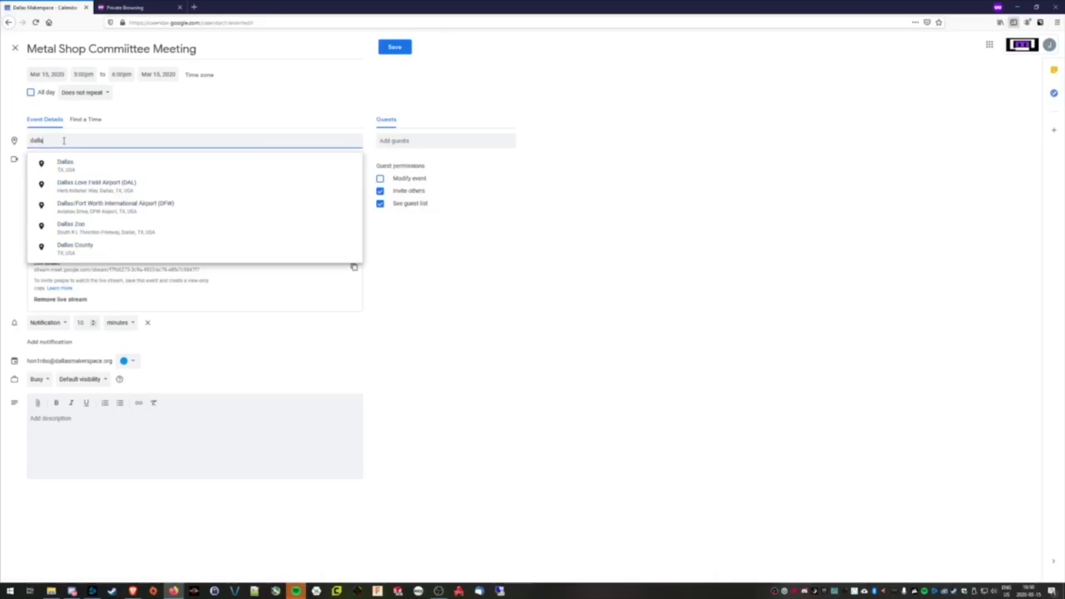
{"action": "type", "text": "s makerspace"}
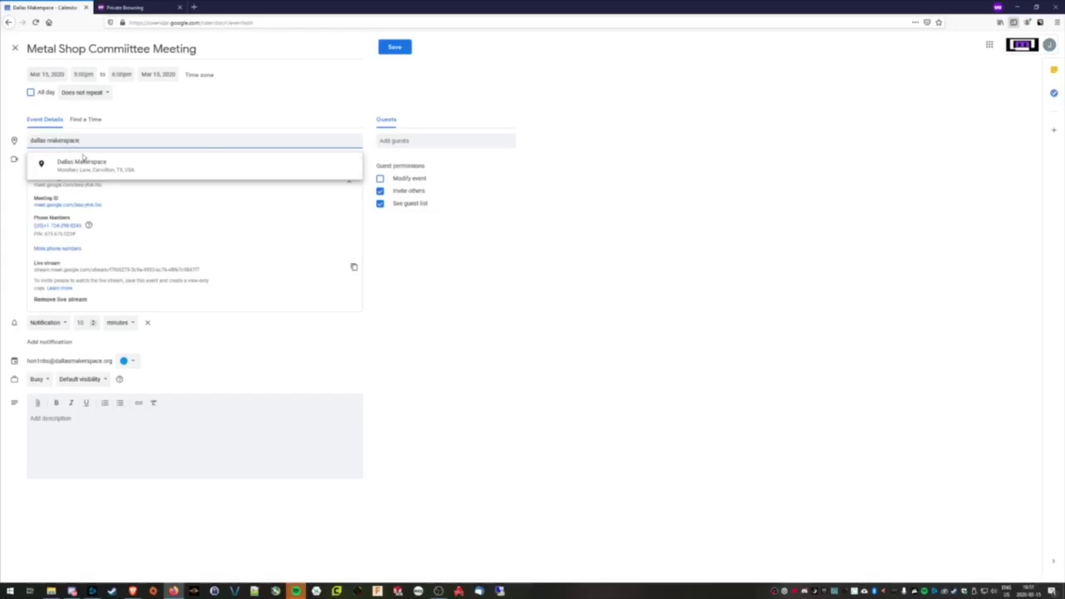
{"action": "left_click", "coordinate": [83, 162]}
Invite one suggested contact as a guest, removing a second one added by mistake
{"action": "left_click", "coordinate": [390, 141]}
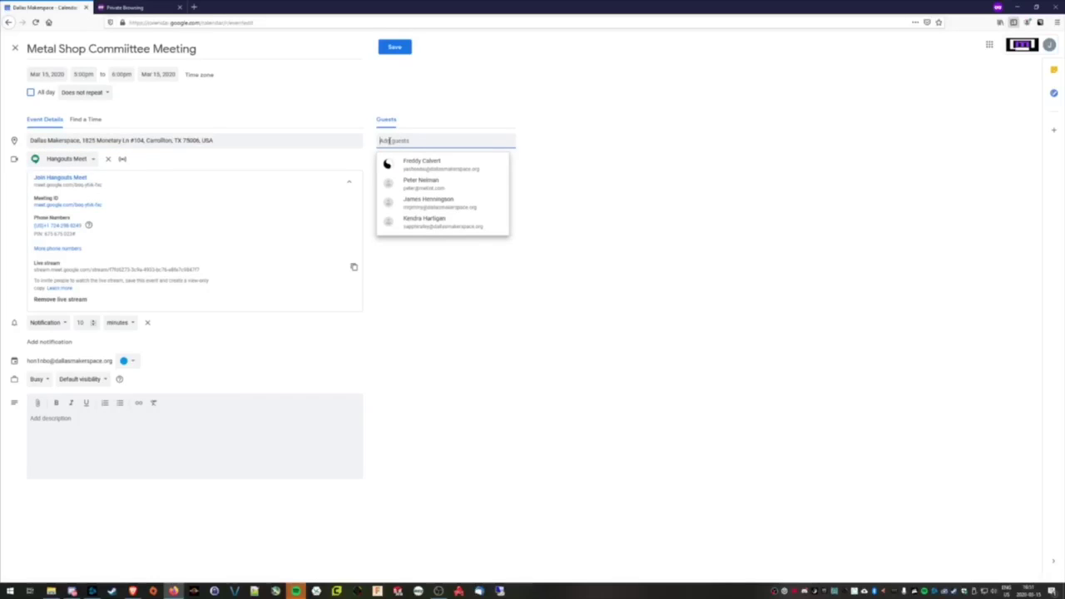
{"action": "left_click", "coordinate": [413, 163]}
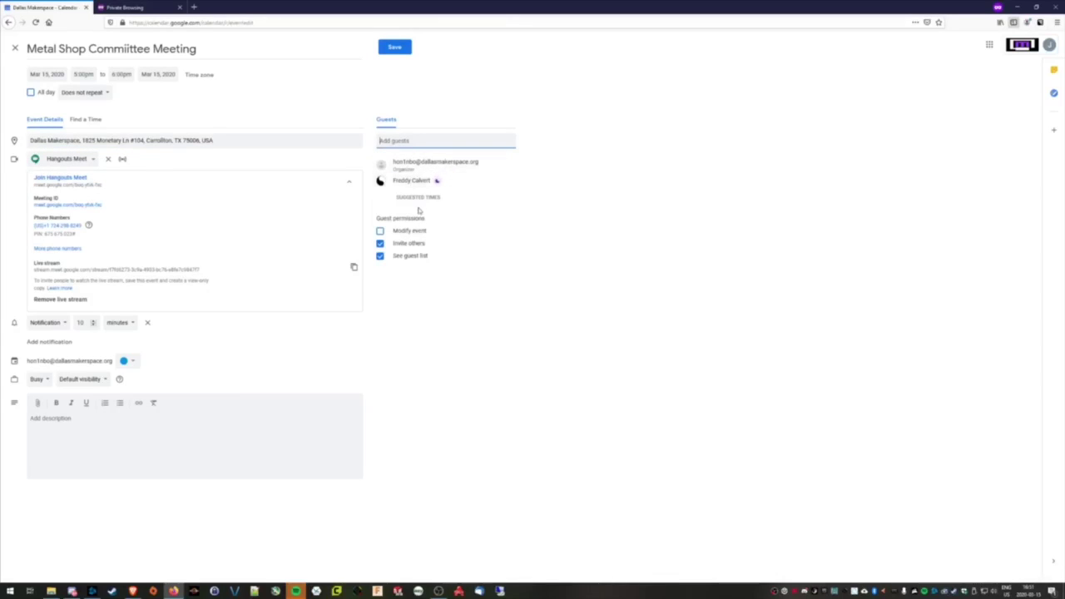
{"action": "left_click", "coordinate": [418, 142]}
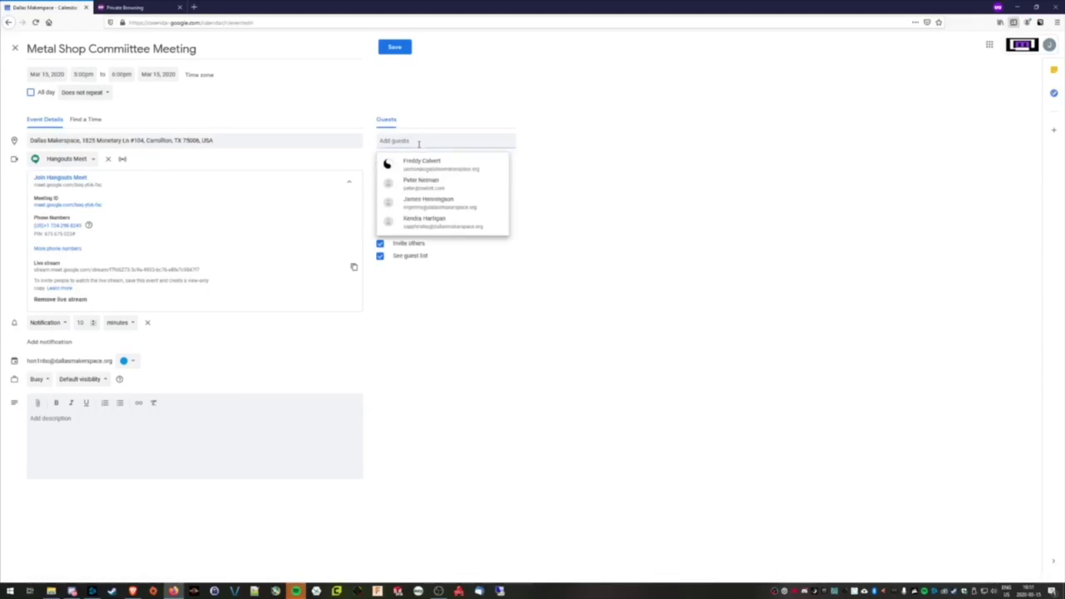
{"action": "left_click", "coordinate": [456, 190]}
{"action": "left_click", "coordinate": [503, 180]}
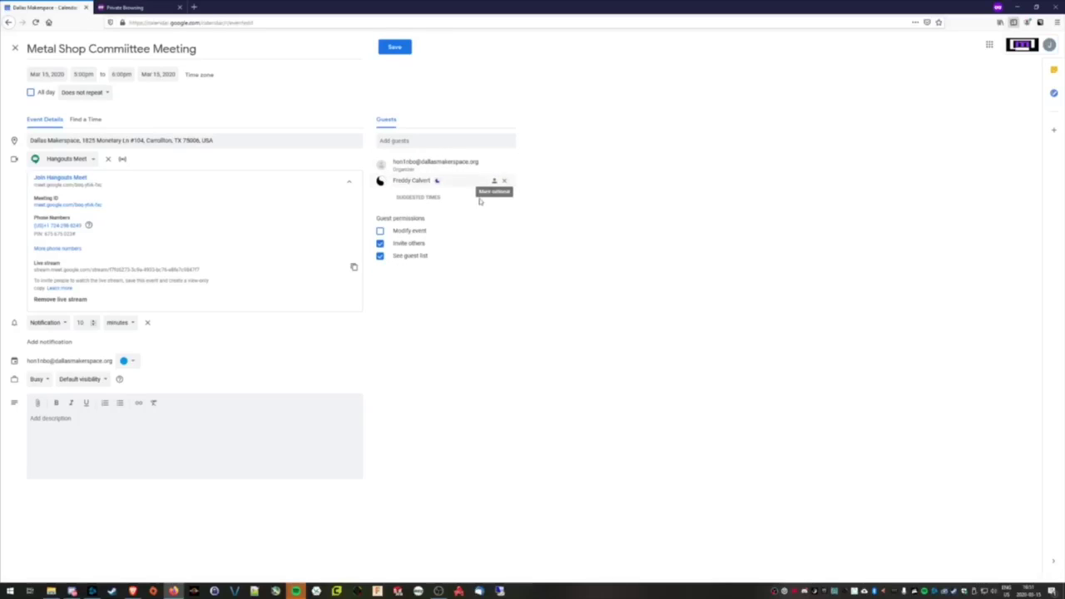
{"action": "left_click", "coordinate": [126, 435]}
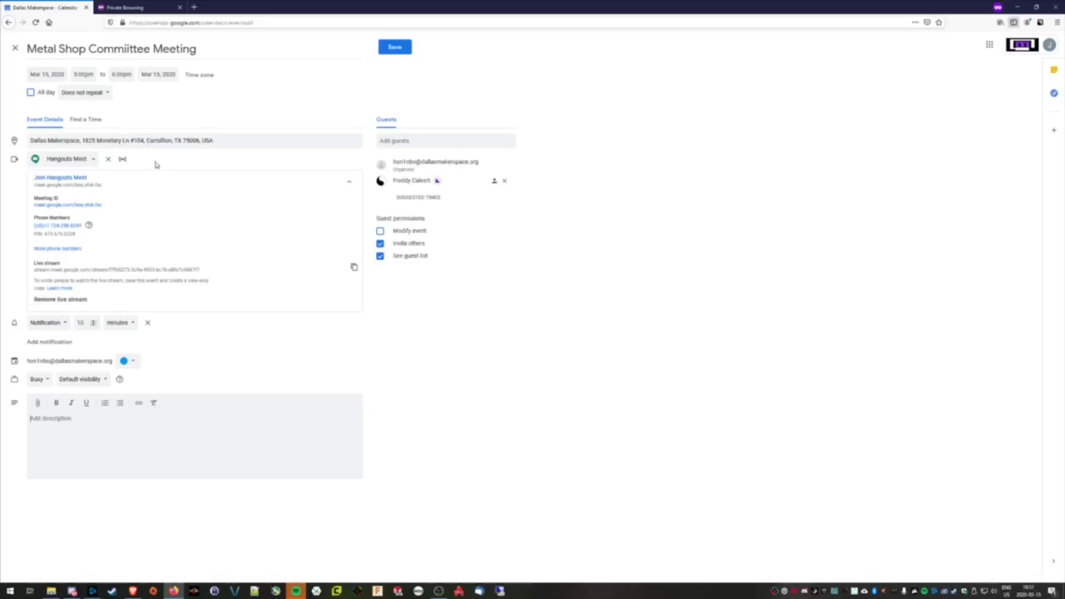
Reschedule the meeting to Apr 4, 2020, from 12:00pm to 6:00pm
{"action": "left_click", "coordinate": [80, 74]}
{"action": "scroll", "coordinate": [96, 117], "scroll_direction": "up", "scroll_amount": 3}
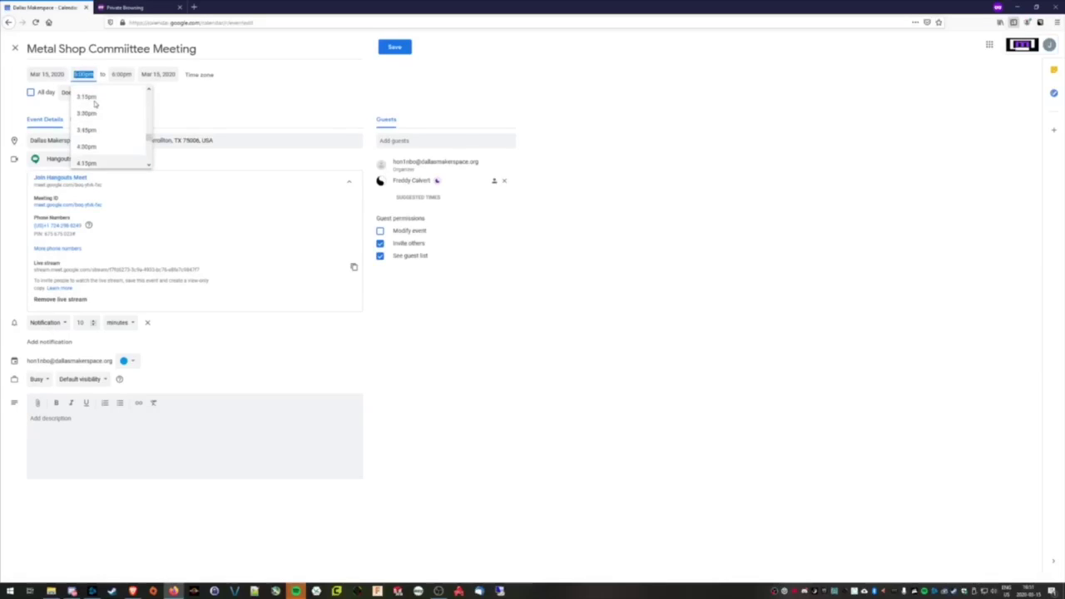
{"action": "scroll", "coordinate": [99, 129], "scroll_direction": "up", "scroll_amount": 3}
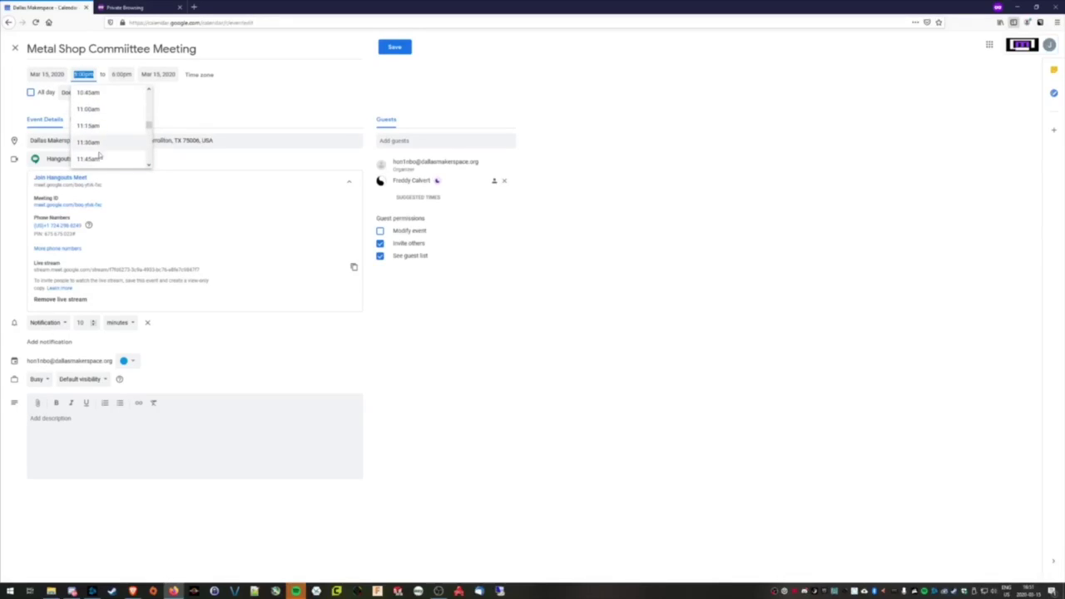
{"action": "left_click", "coordinate": [100, 134]}
{"action": "left_click", "coordinate": [50, 75]}
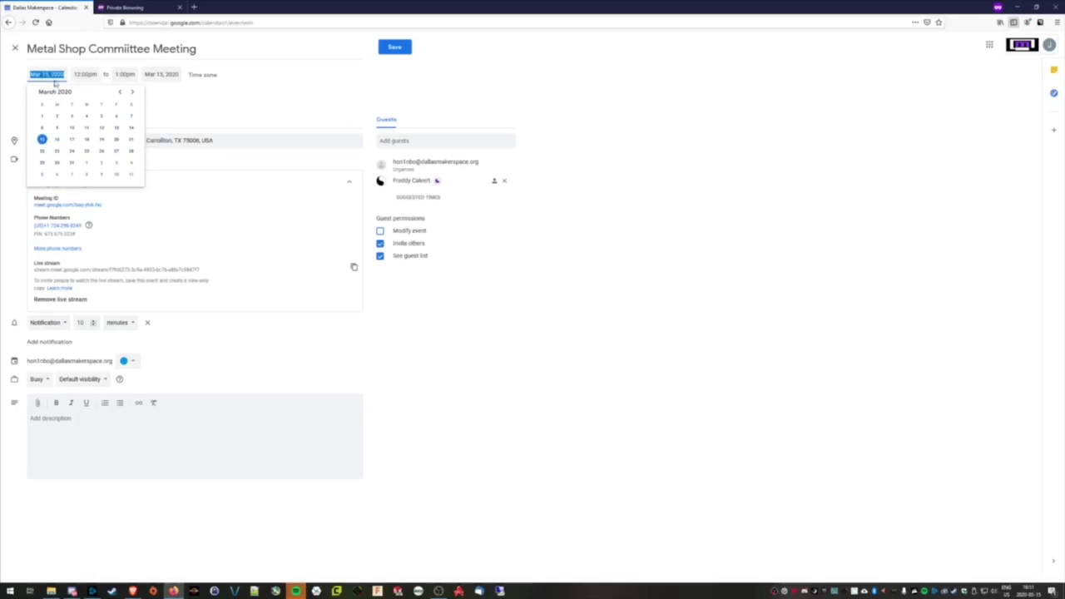
{"action": "left_click", "coordinate": [131, 164]}
{"action": "left_click", "coordinate": [121, 75]}
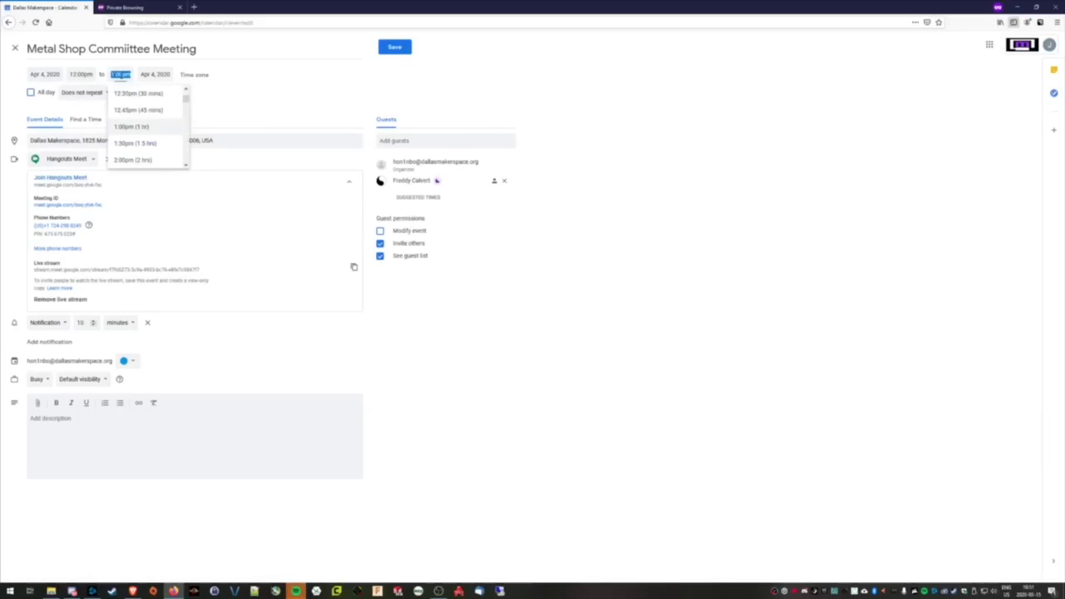
{"action": "scroll", "coordinate": [129, 133], "scroll_direction": "down", "scroll_amount": 4}
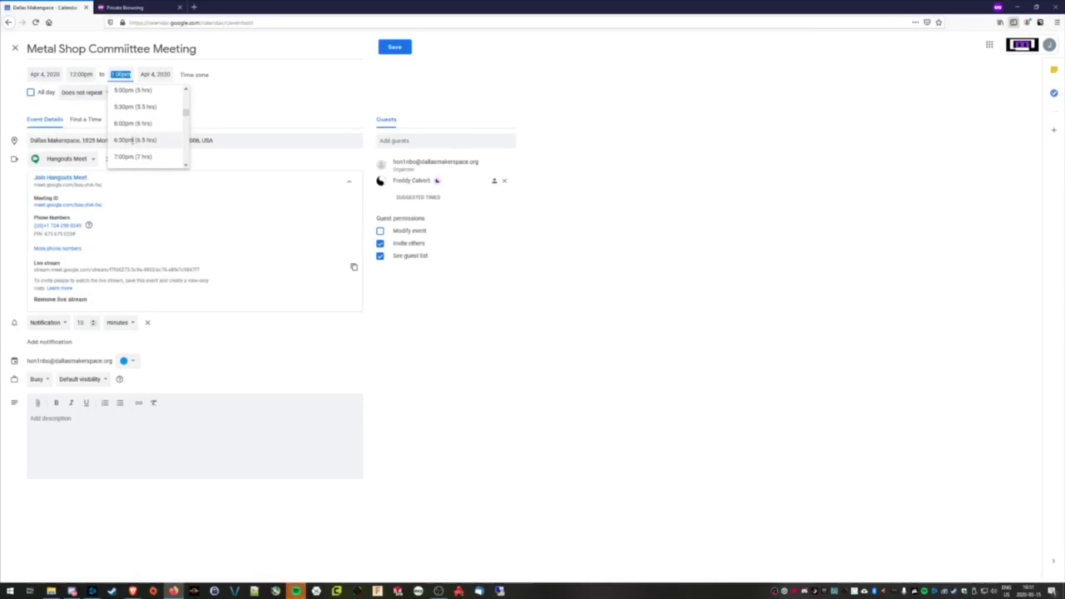
{"action": "left_click", "coordinate": [134, 137]}
{"action": "left_click", "coordinate": [261, 106]}
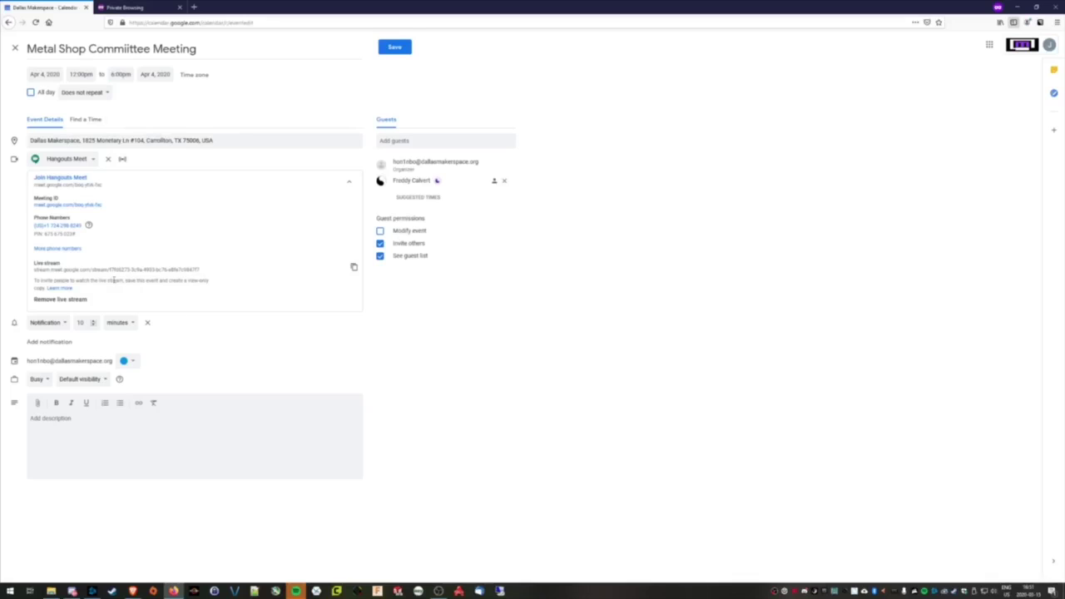
Save the event without emailing guests, then open the Apr 4 meeting and join its Hangouts Meet
{"action": "left_click", "coordinate": [396, 52]}
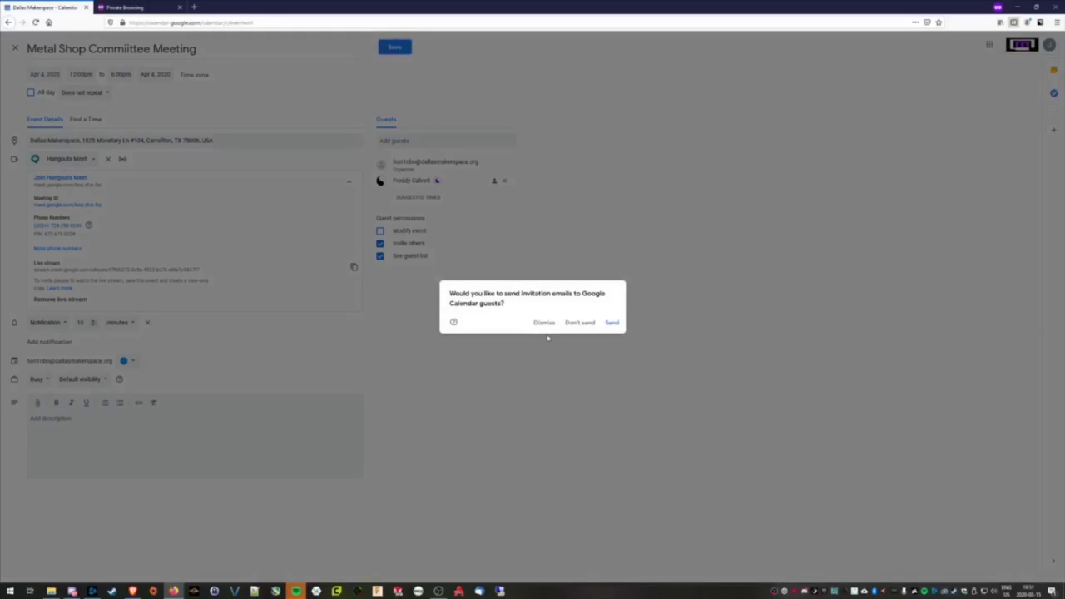
{"action": "left_click_drag", "start_coordinate": [487, 292], "coordinate": [527, 304]}
{"action": "left_click", "coordinate": [526, 308]}
{"action": "left_click", "coordinate": [579, 324]}
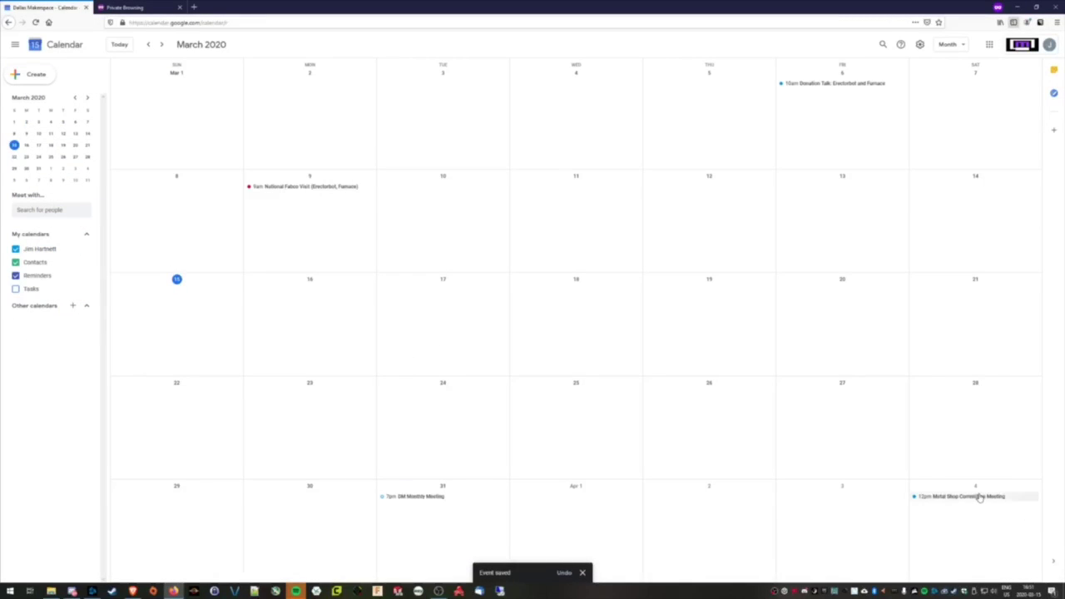
{"action": "left_click", "coordinate": [974, 495]}
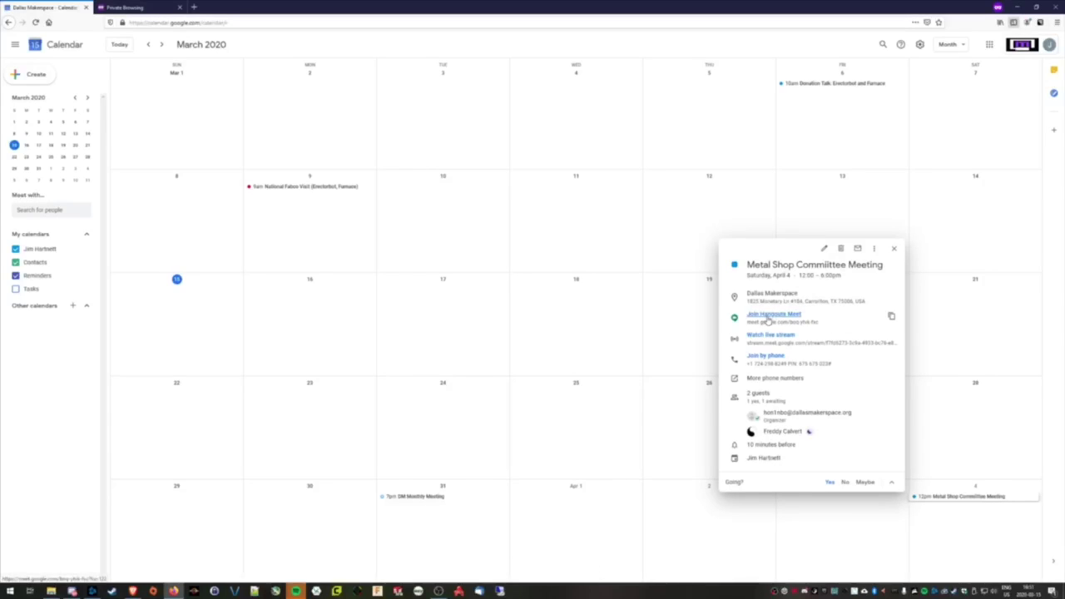
{"action": "left_click", "coordinate": [767, 316]}
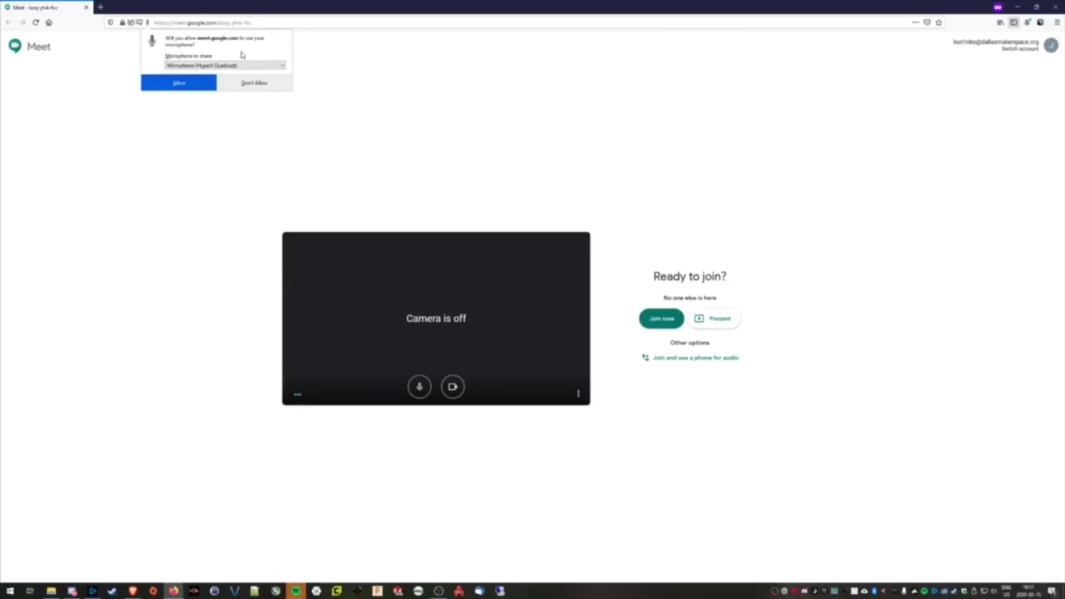
Allow microphone and camera access for Google Meet and join the call
{"action": "left_click", "coordinate": [240, 65]}
{"action": "left_click", "coordinate": [241, 74]}
{"action": "left_click", "coordinate": [190, 83]}
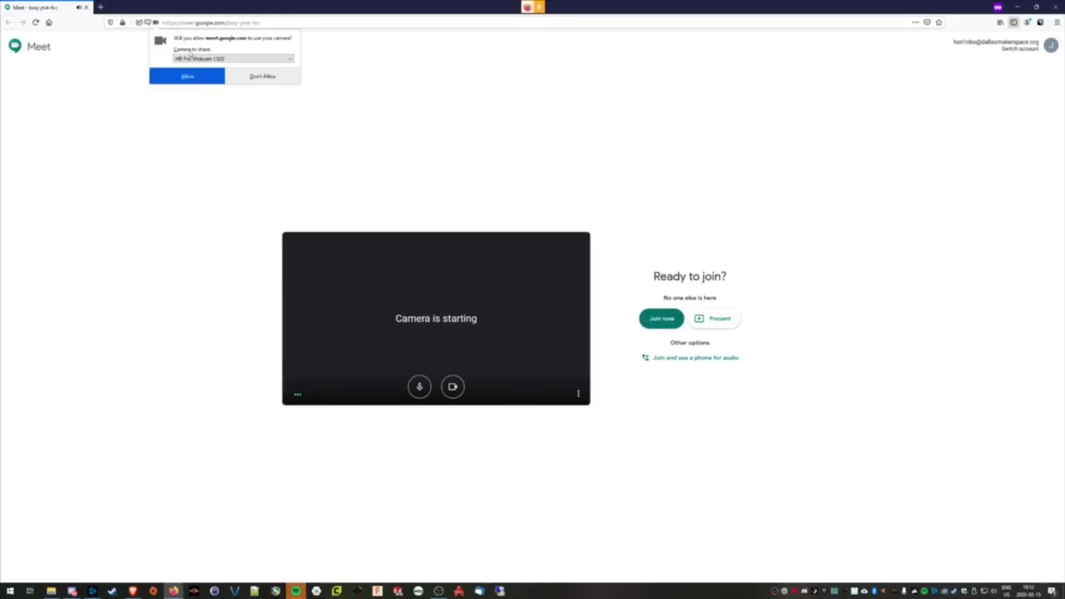
{"action": "left_click", "coordinate": [181, 74]}
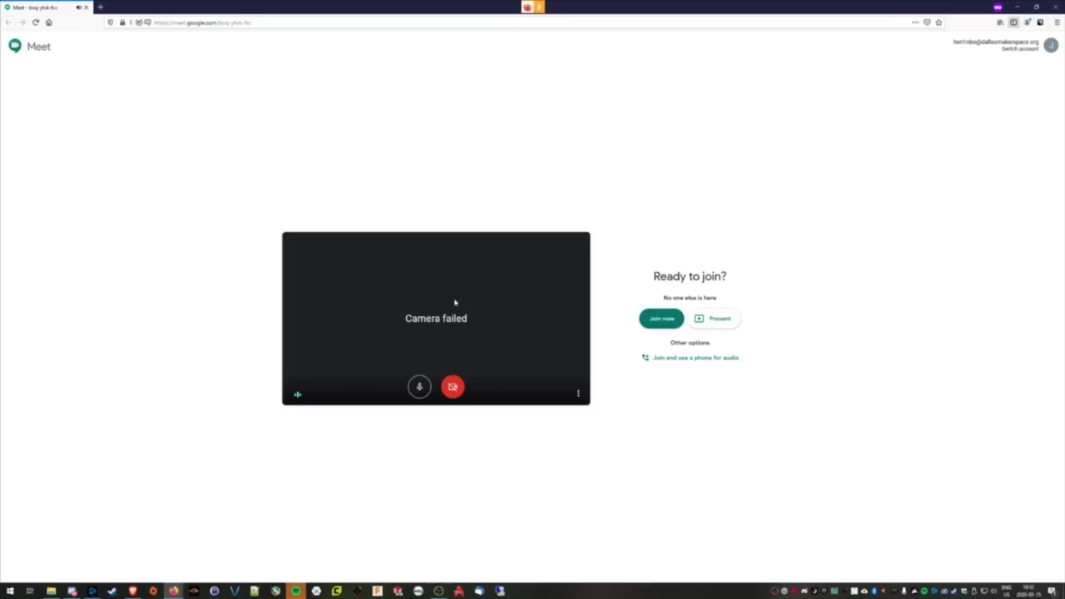
{"action": "left_click", "coordinate": [657, 323]}
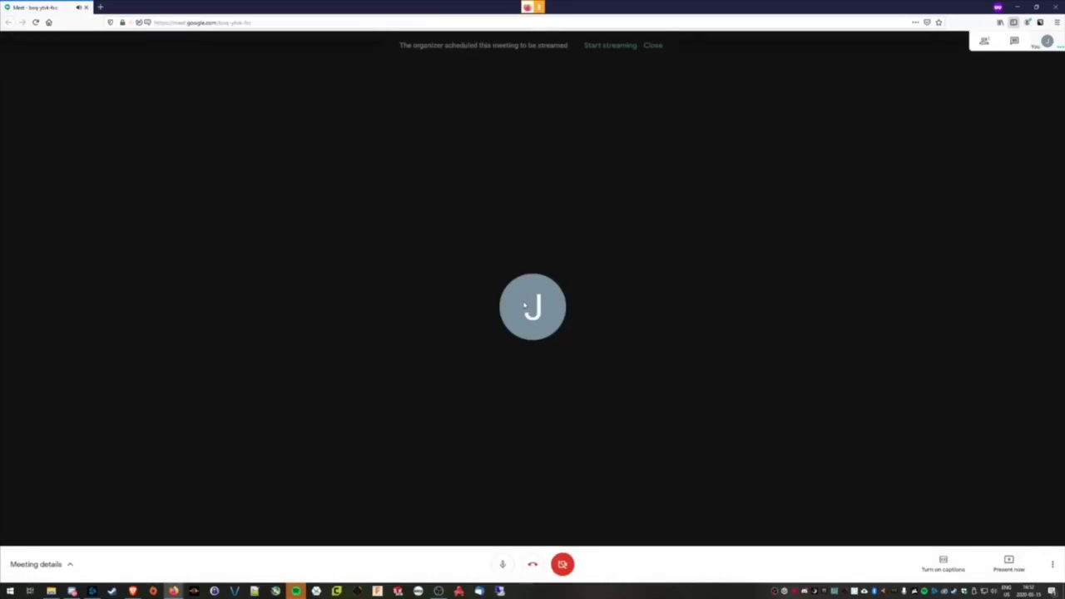